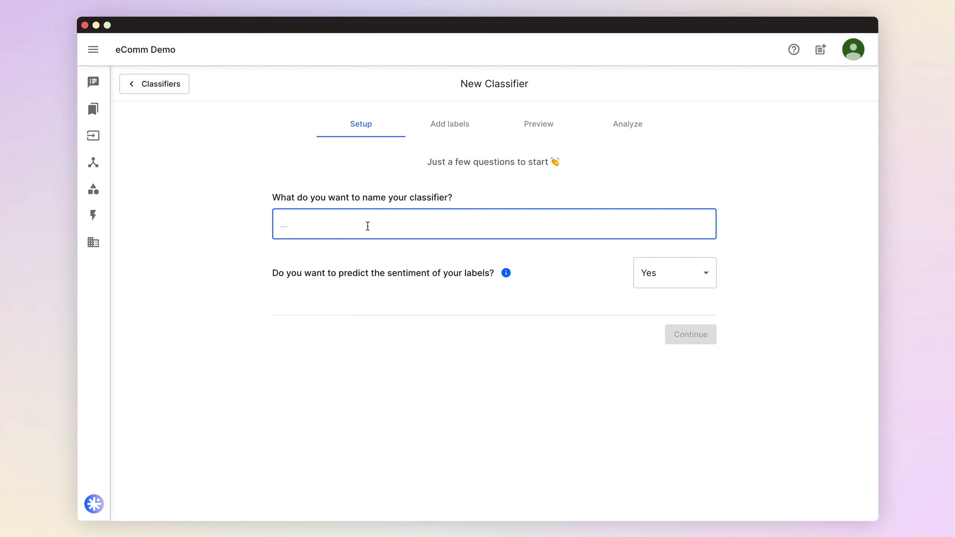
Name the new classifier "Apparel", keep sentiment prediction set to Yes, and continue to the label definitions
text(Apparel)
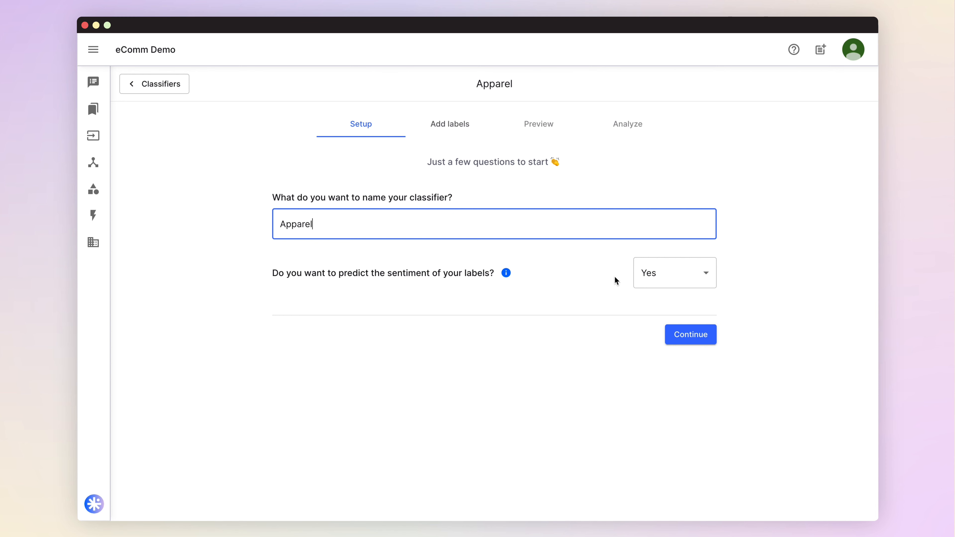
click(641, 271)
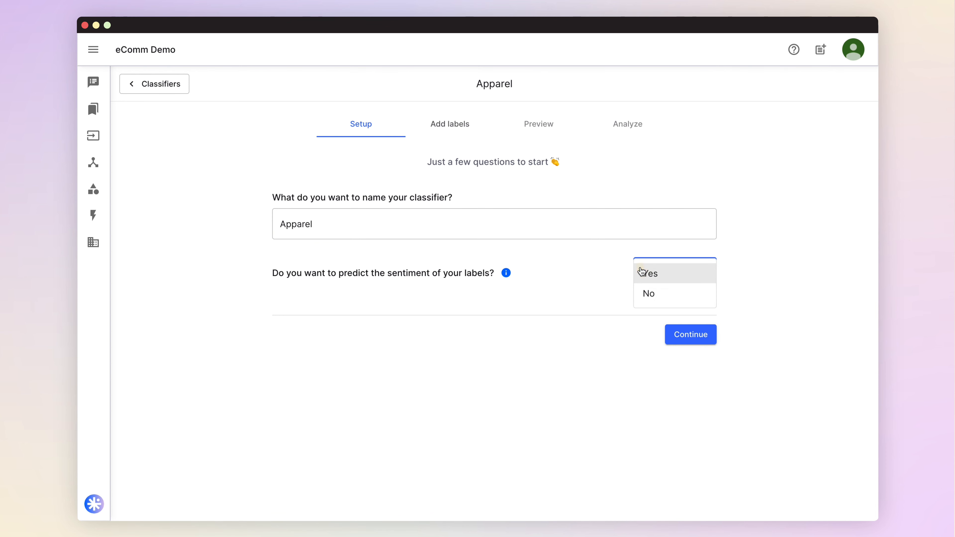
click(678, 274)
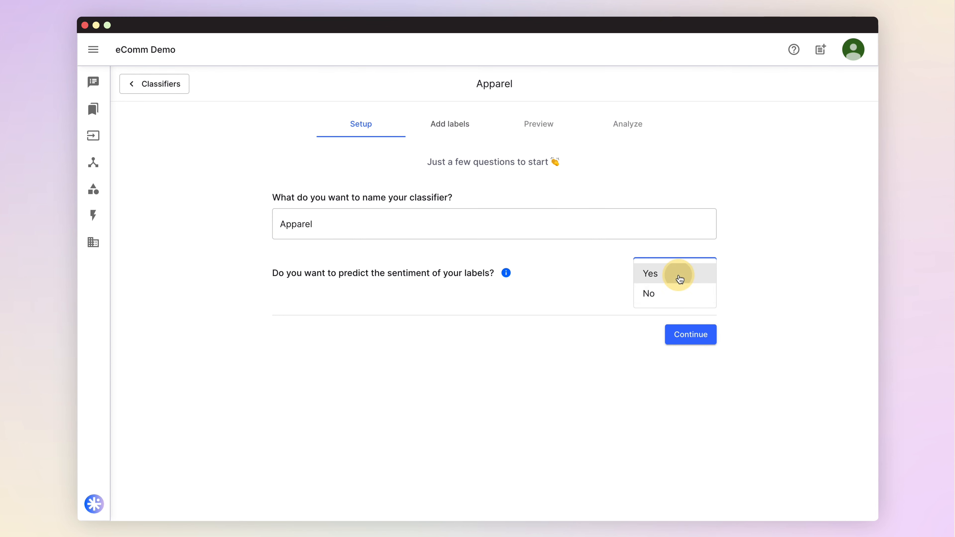
click(707, 340)
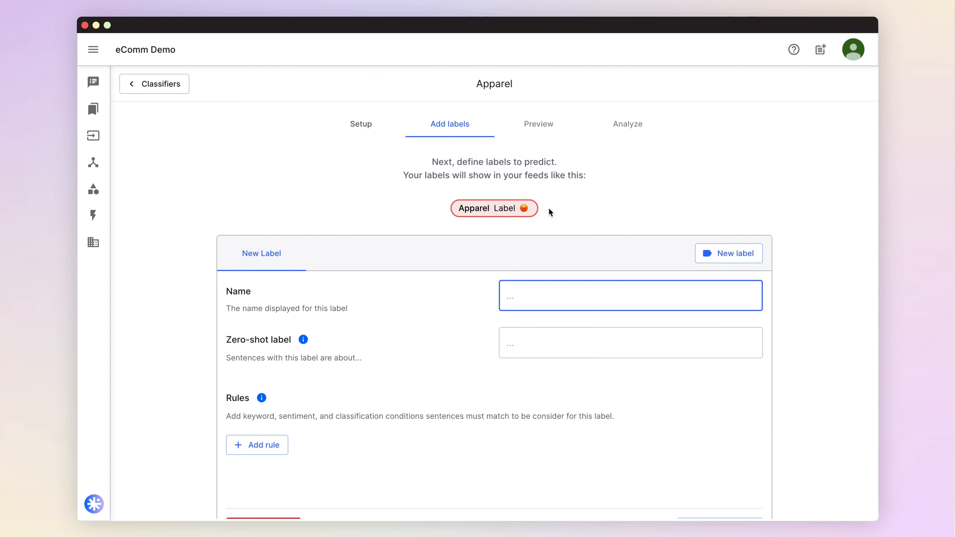
Define the first label with the name "Fit" and the zero-shot label "fit"
scroll(548, 208, down, 3)
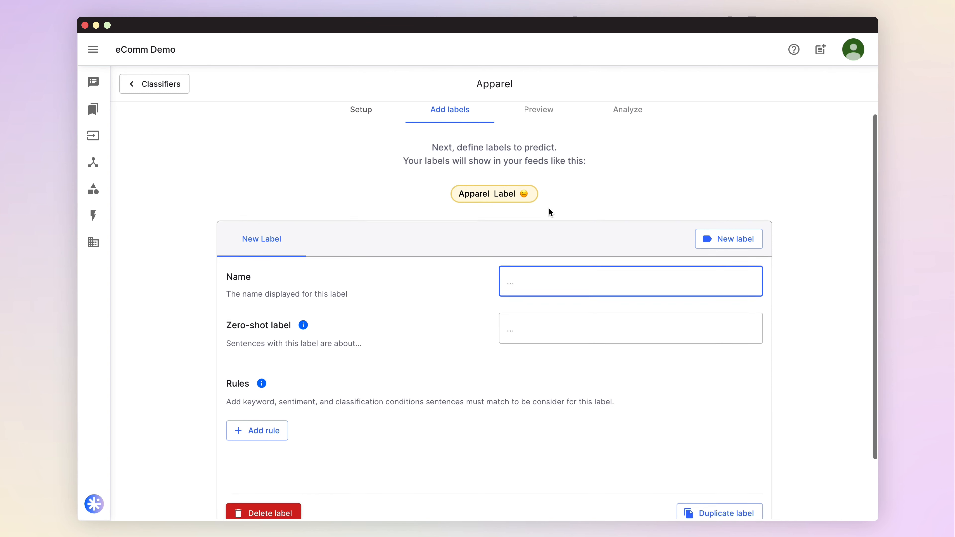
text(Fit)
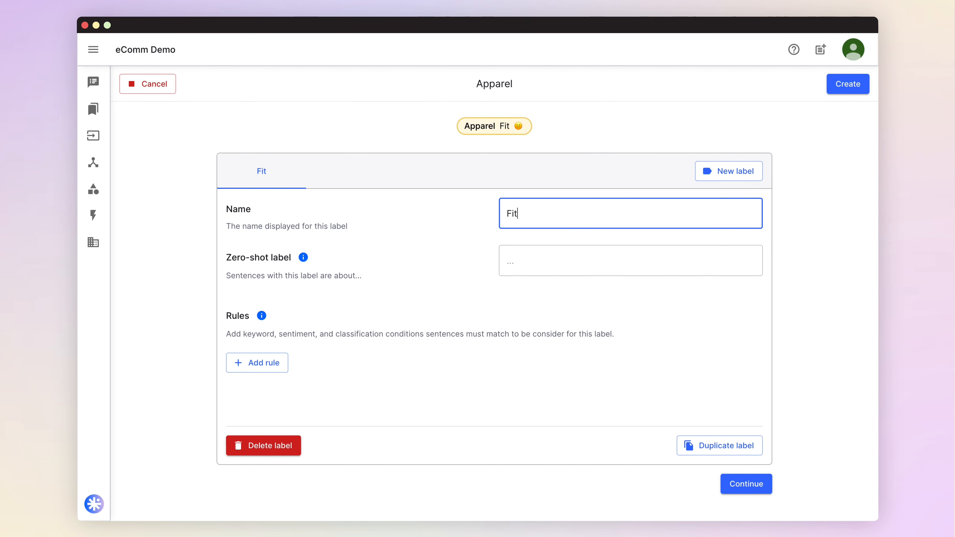
click(463, 219)
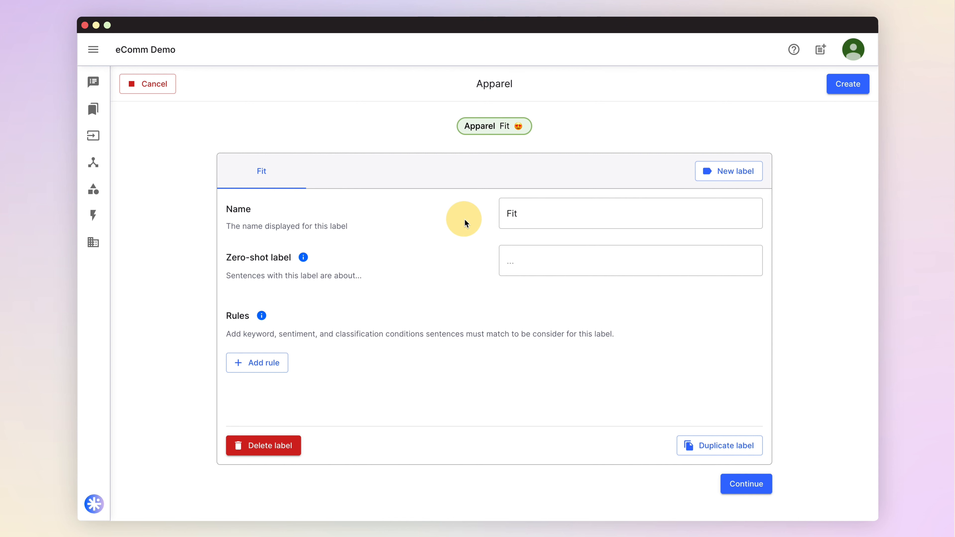
click(532, 257)
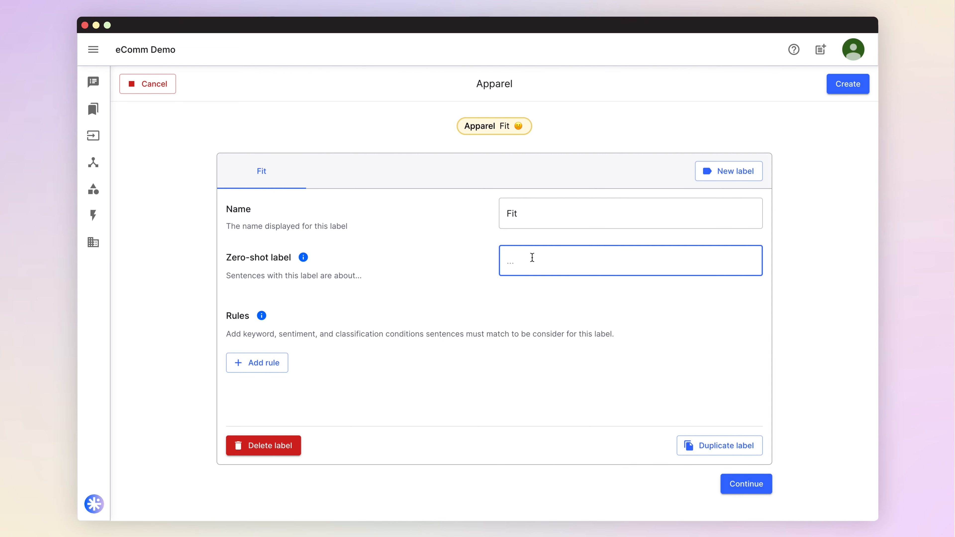
text(fit)
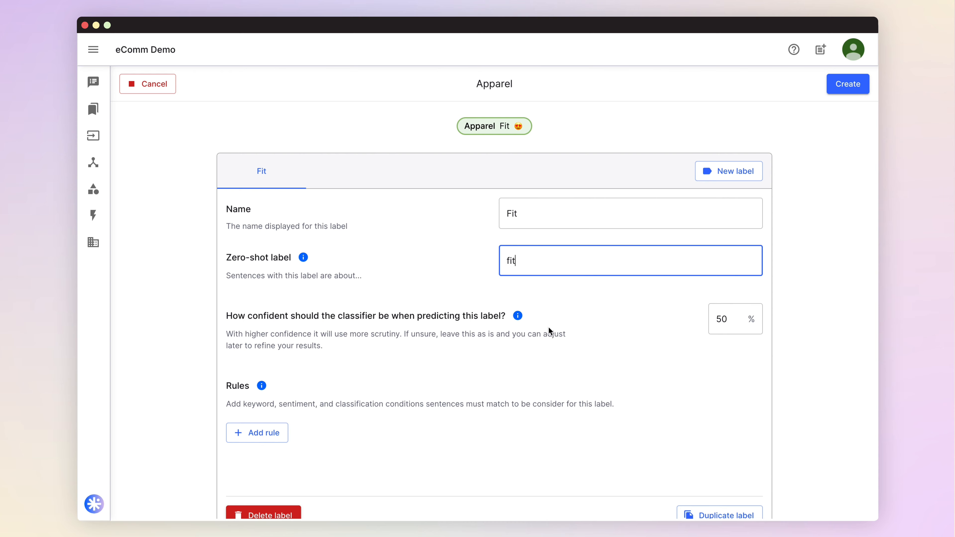
Duplicate the Fit label, naming the copy "Look" and setting its zero-shot label to "design"
scroll(549, 328, down, 1)
scroll(548, 331, down, 1)
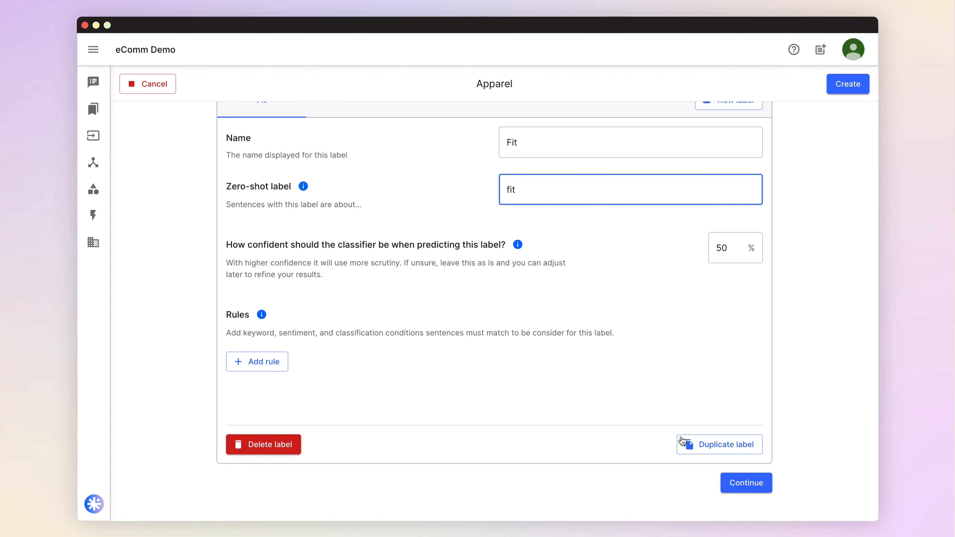
click(697, 441)
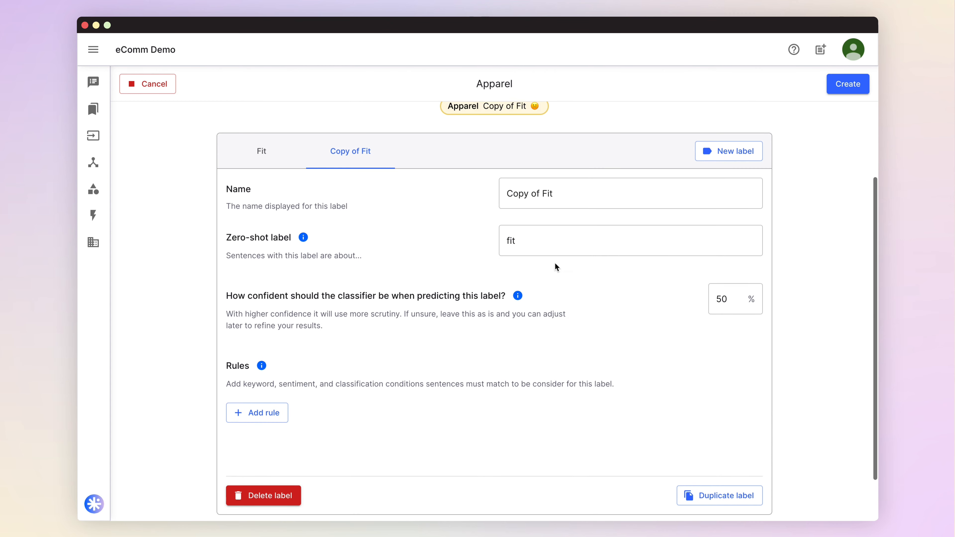
triple_click(537, 195)
text(Look)
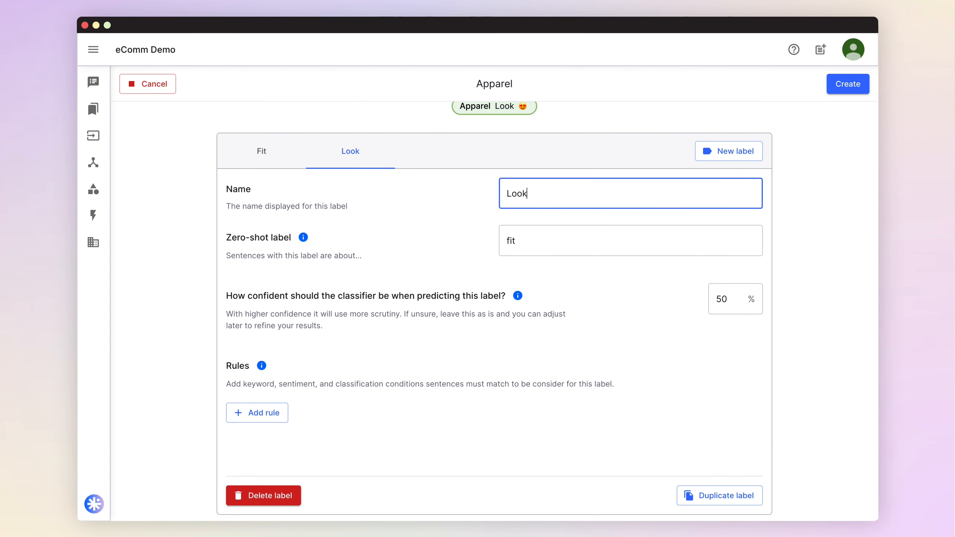
double_click(518, 240)
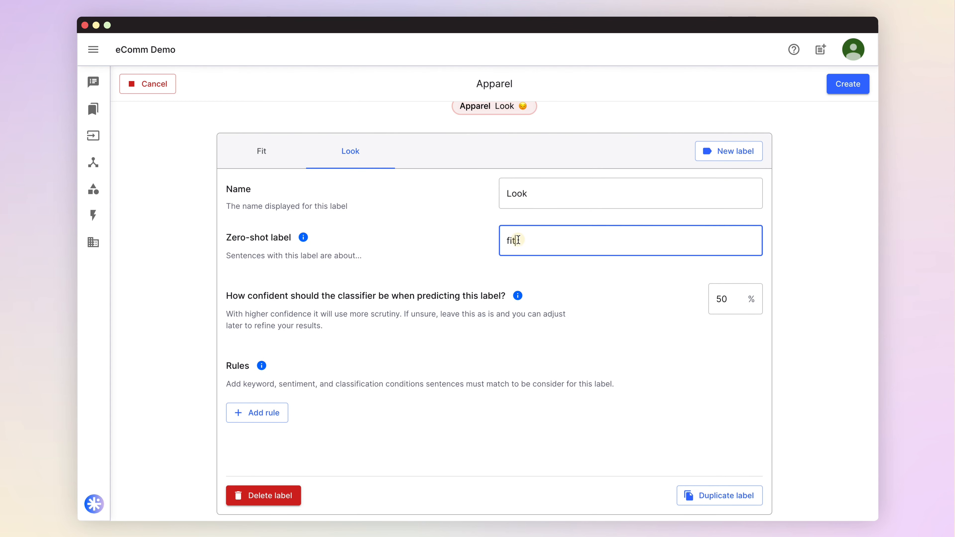
text(design)
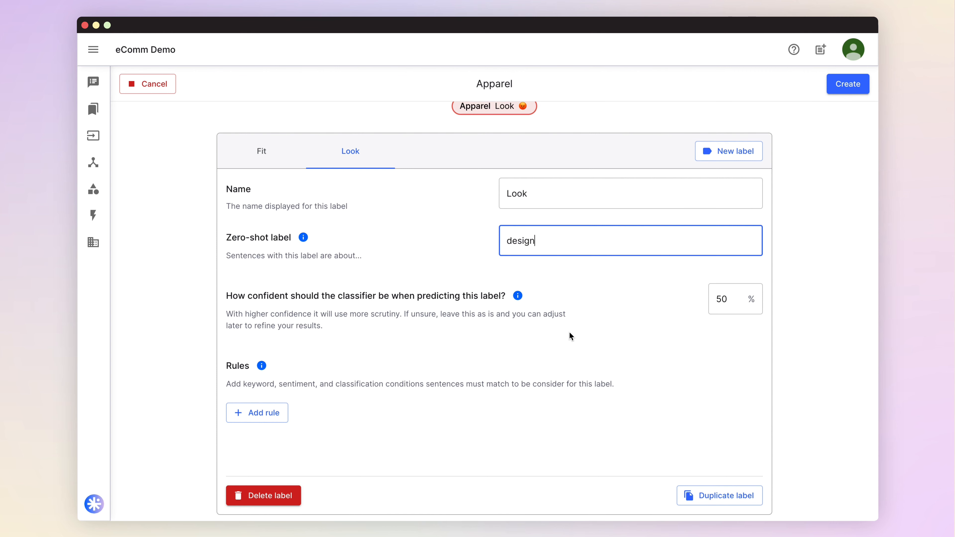
Duplicate the Look label, naming the copy "Comfort" and setting its zero-shot label to "comfort"
scroll(571, 335, down, 2)
click(720, 446)
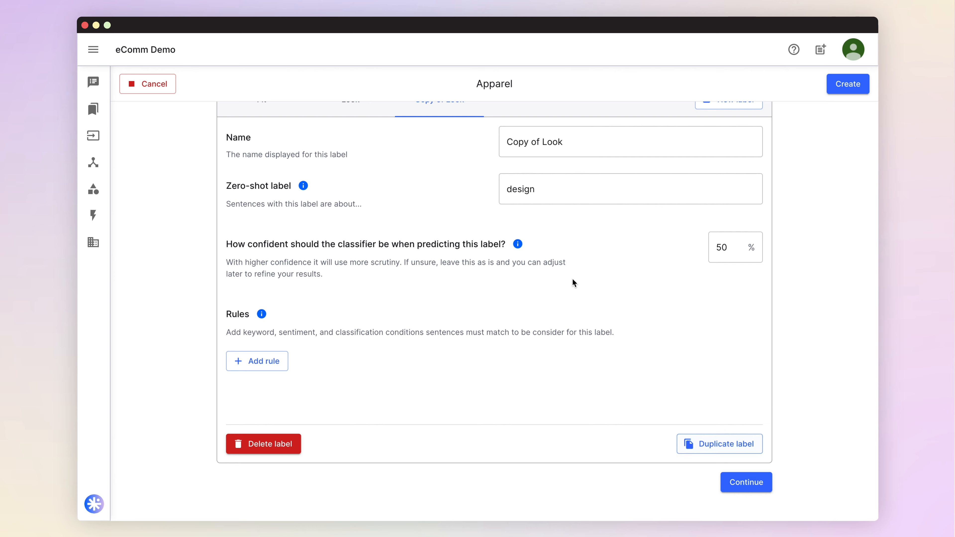
triple_click(545, 189)
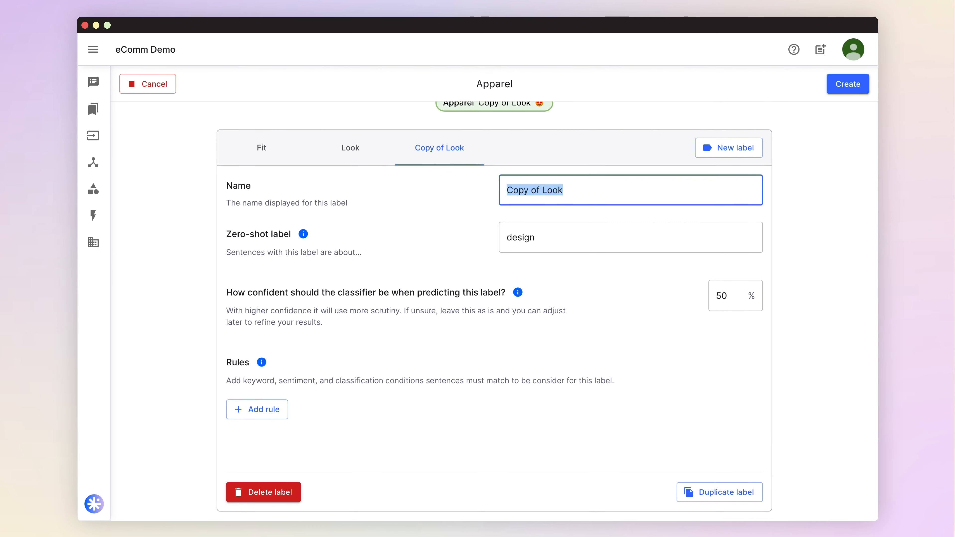
text(Comfort)
double_click(549, 229)
text(comfort)
Duplicate the Comfort label, naming the copy "Material" and setting its zero-shot label to "fabric & material"
scroll(577, 328, down, 2)
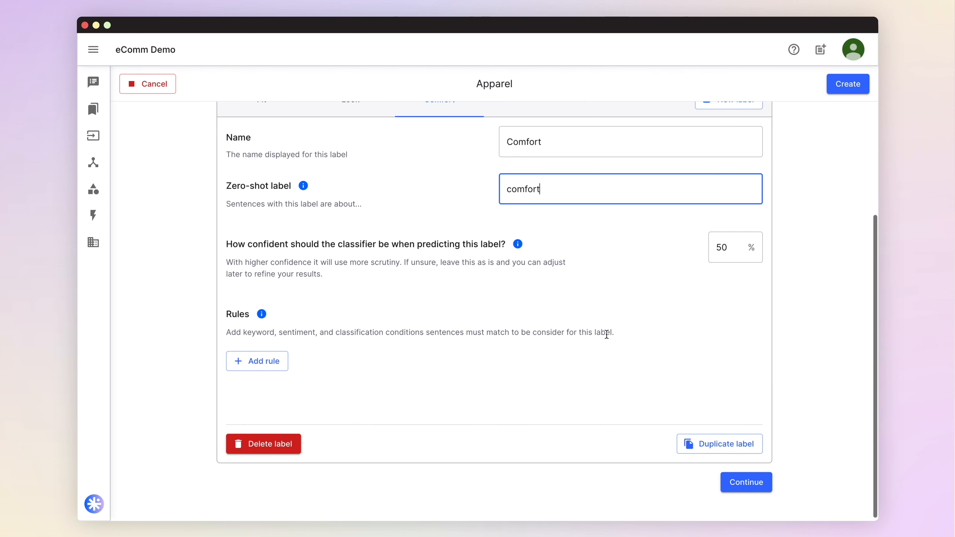
click(718, 444)
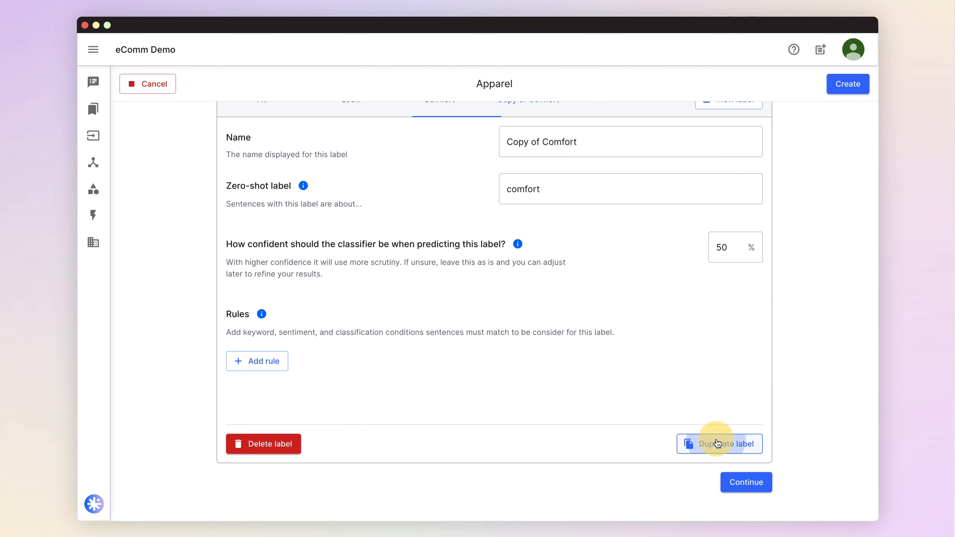
scroll(586, 229, up, 2)
double_click(565, 197)
triple_click(564, 197)
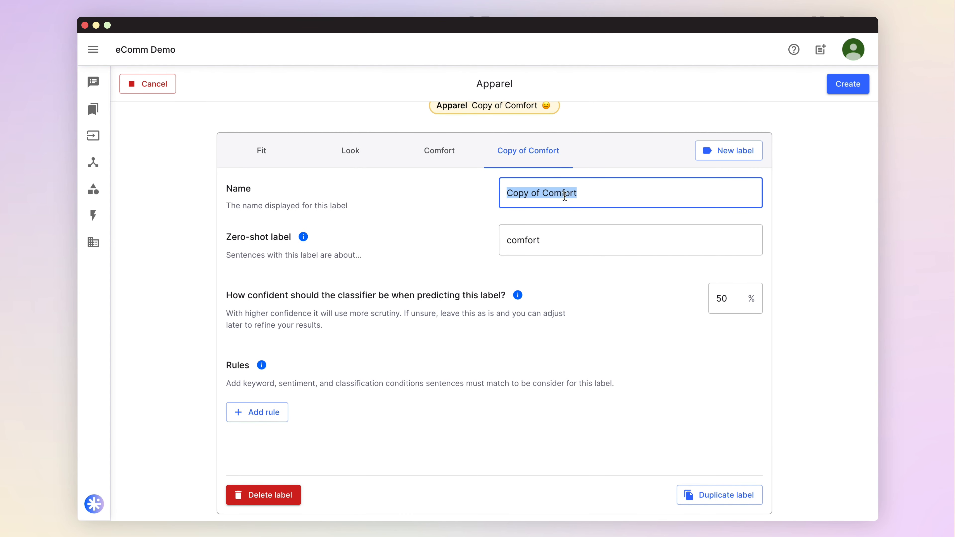
text(Material)
click(506, 241)
double_click(505, 241)
text(fabri)
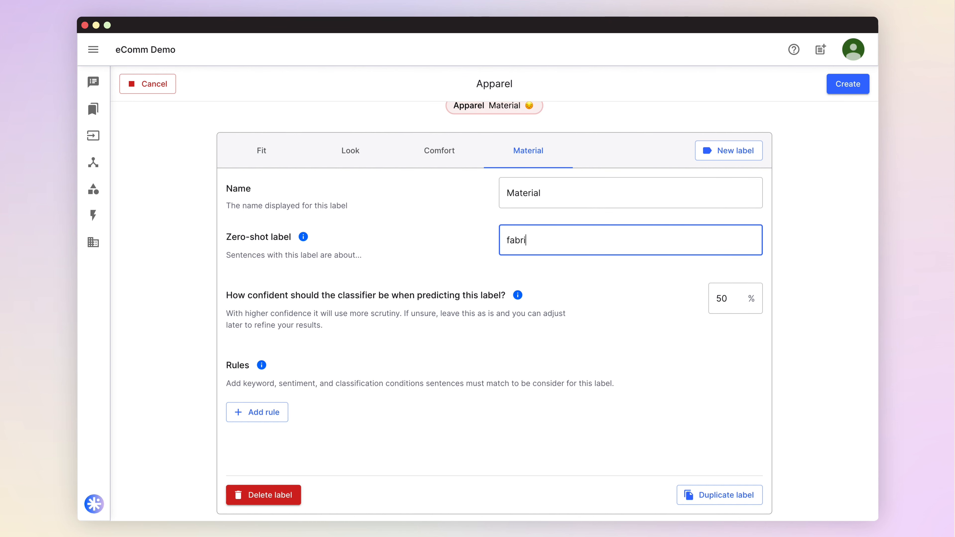
text(c & material)
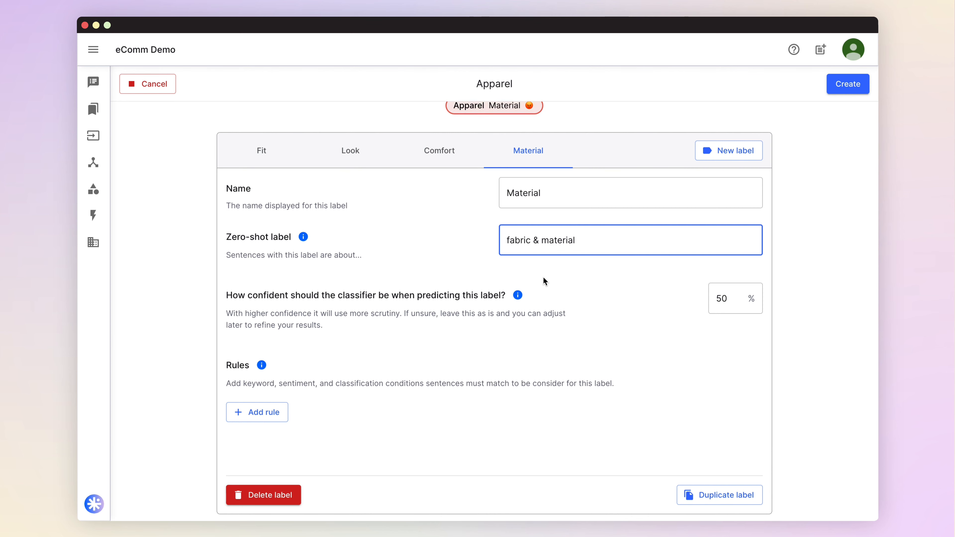
Duplicate the Material label, naming the copy "Use" and setting its zero-shot label to "activity"
scroll(544, 282, down, 3)
click(718, 444)
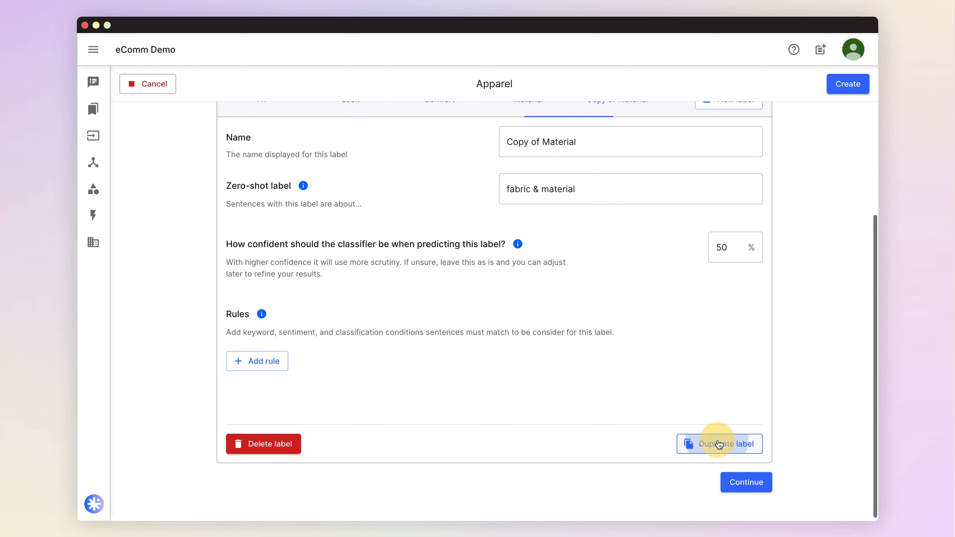
double_click(548, 142)
triple_click(548, 142)
scroll(548, 145, up, 3)
text(Use)
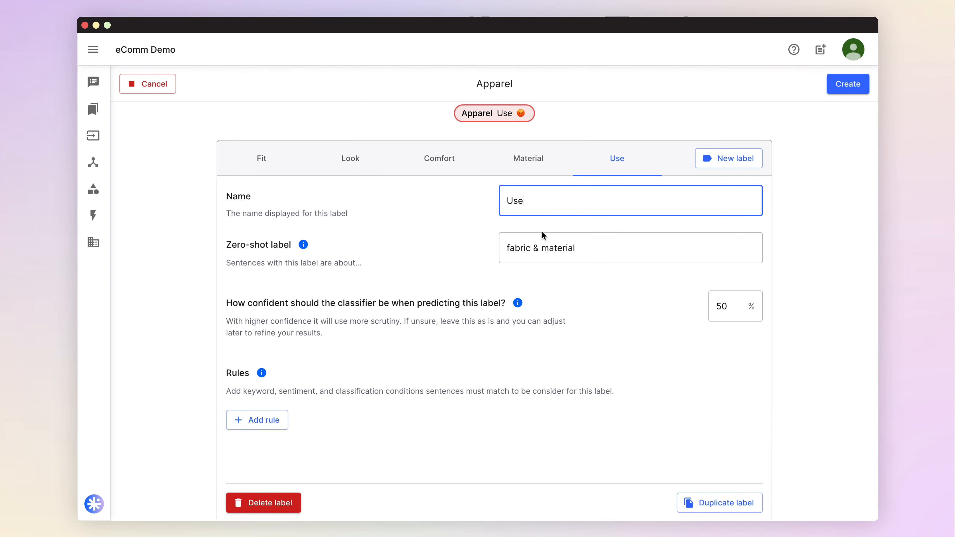
triple_click(529, 250)
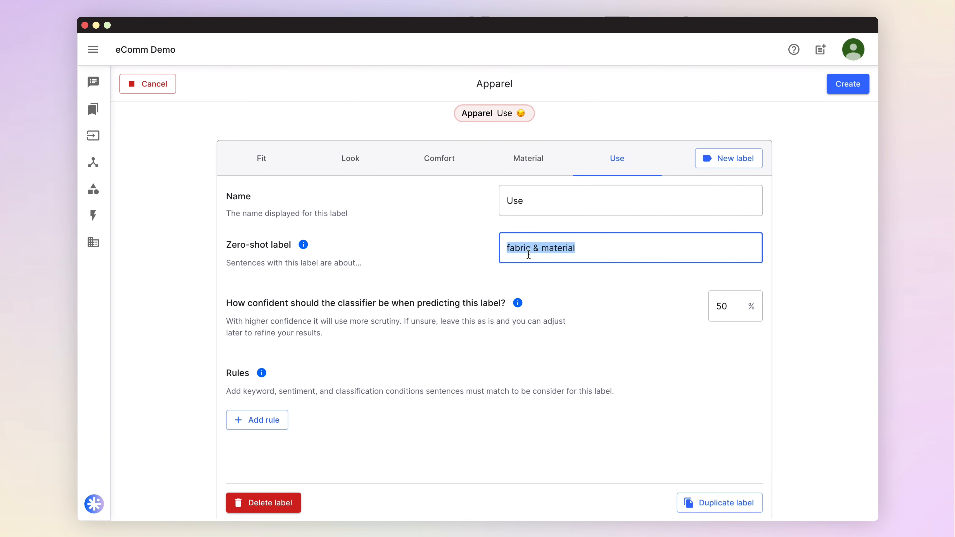
text(activity)
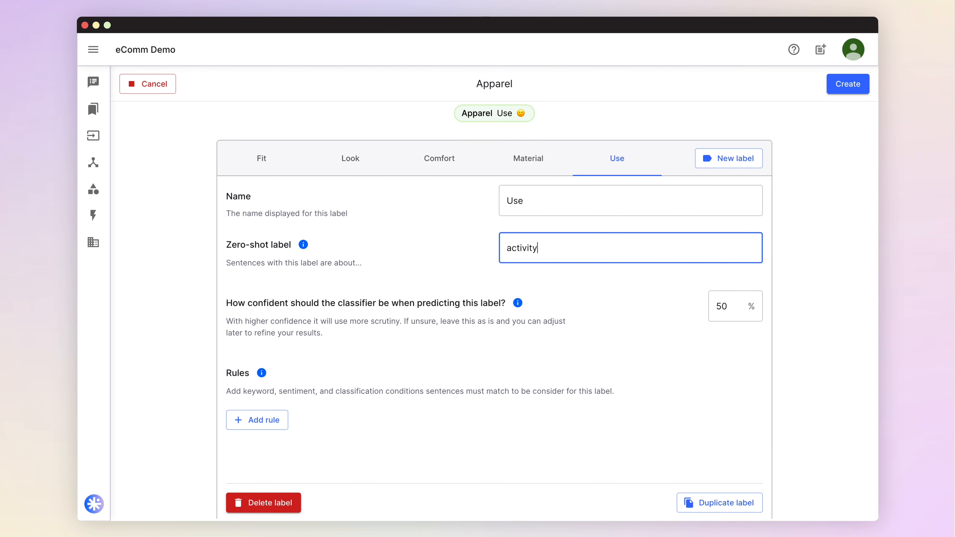
Classify "I am usually a medium in their dresses but this is just too tight in the back" in the preview and show its scores
scroll(572, 373, down, 3)
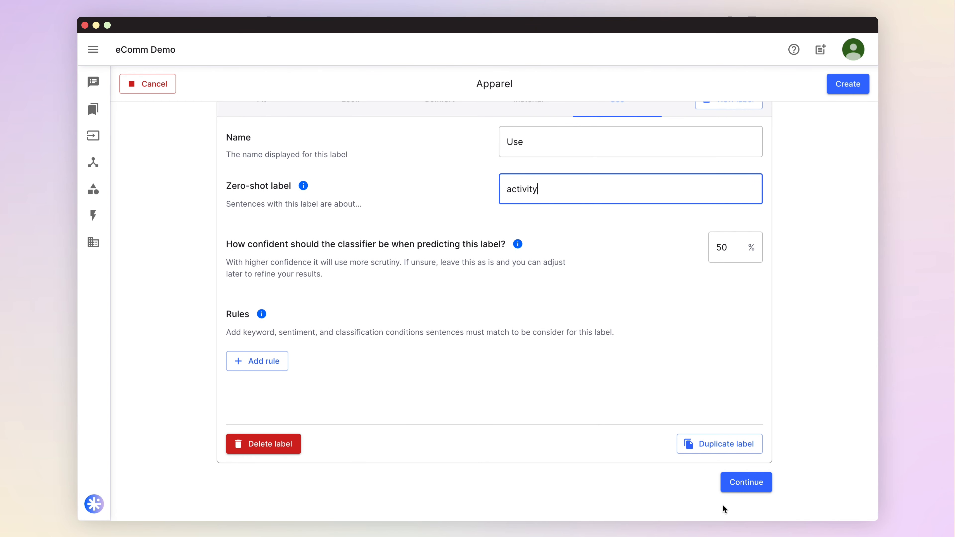
click(743, 482)
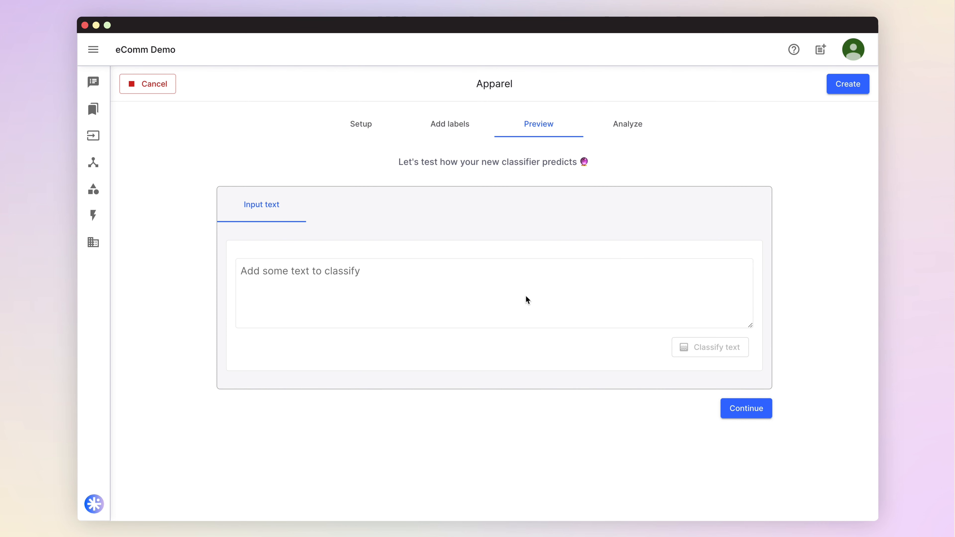
click(497, 282)
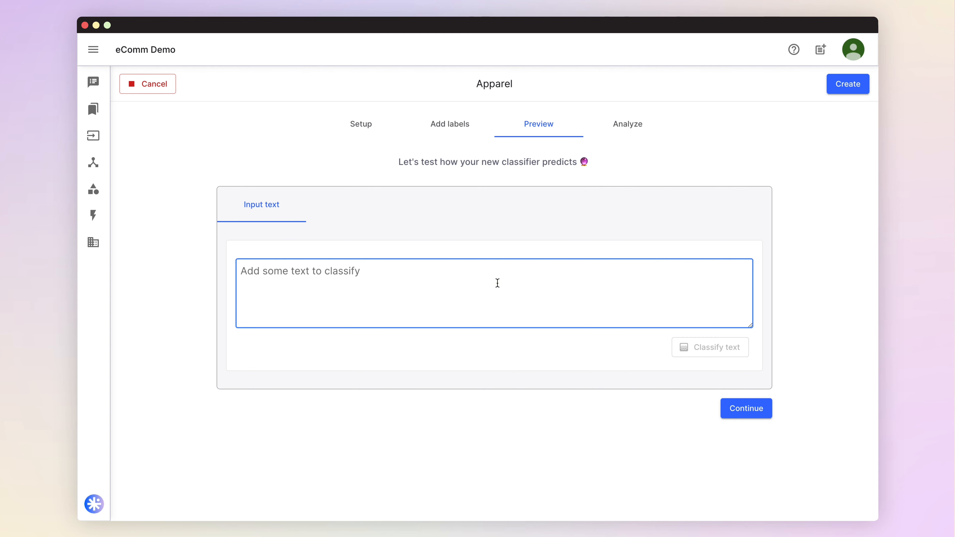
text(I am usually a medium in their dresses but this is just too tight in the back)
click(707, 347)
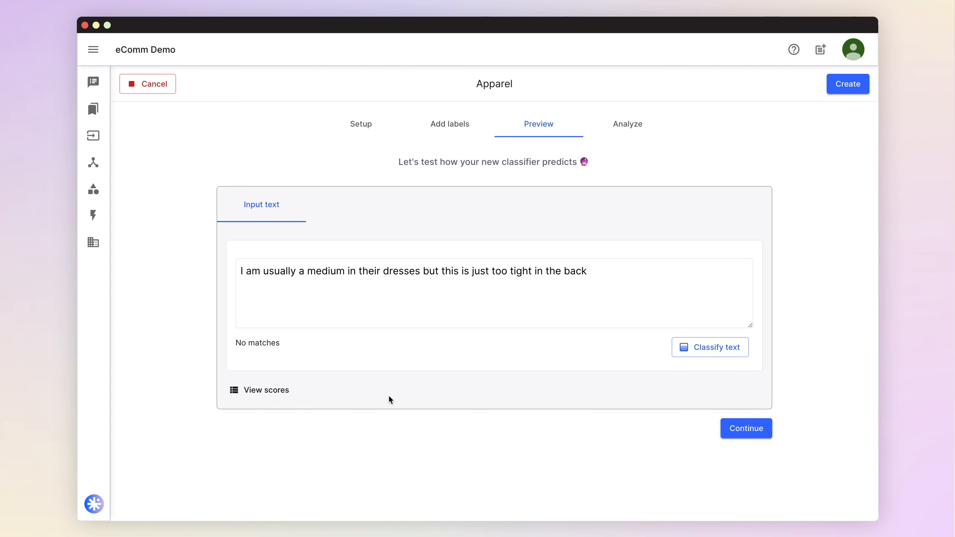
click(262, 391)
scroll(262, 396, down, 4)
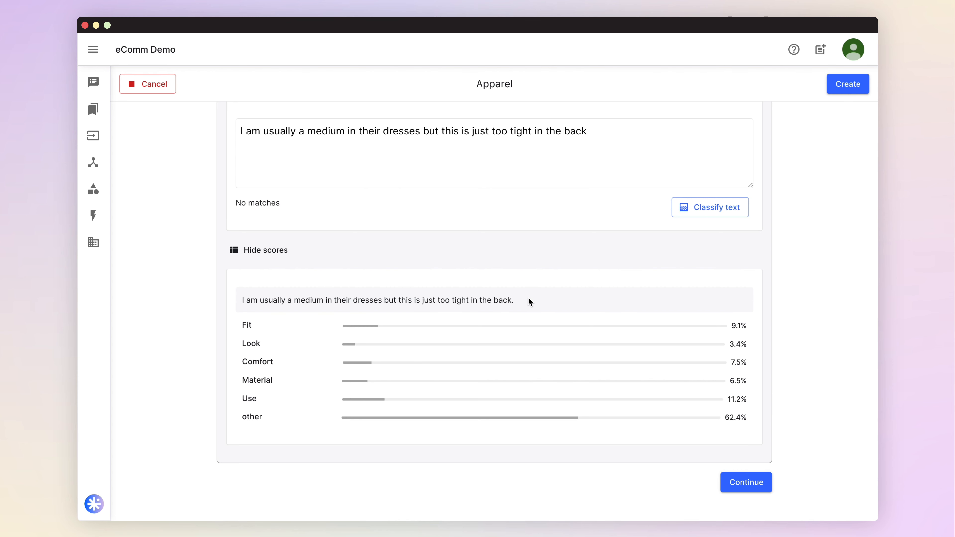
Return to the label definitions and change the Fit label's zero-shot label to "size & fit"
scroll(528, 301, up, 5)
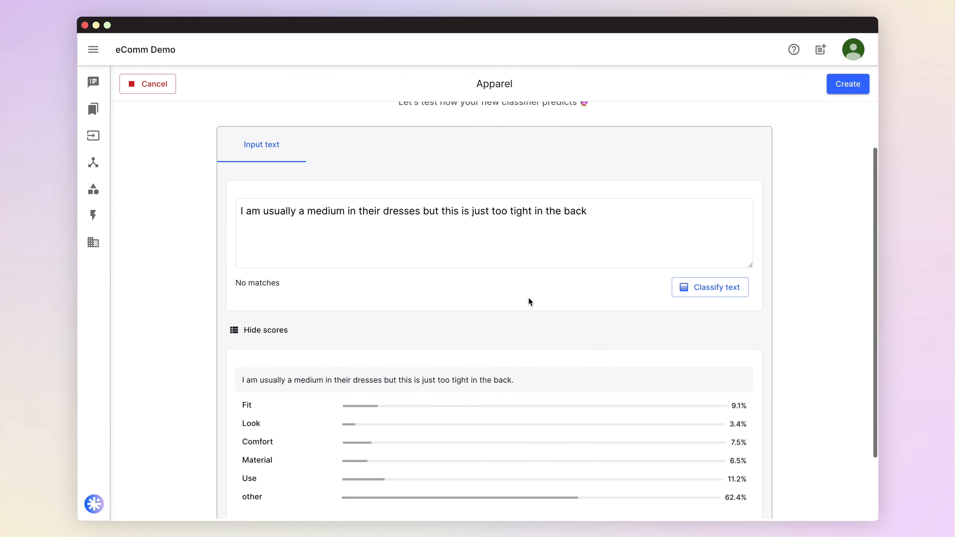
click(450, 130)
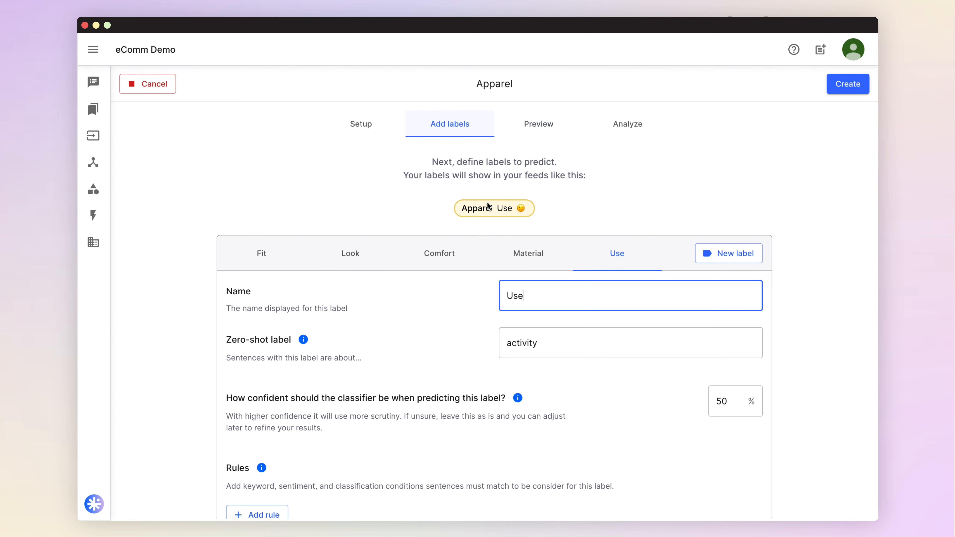
click(266, 253)
click(499, 337)
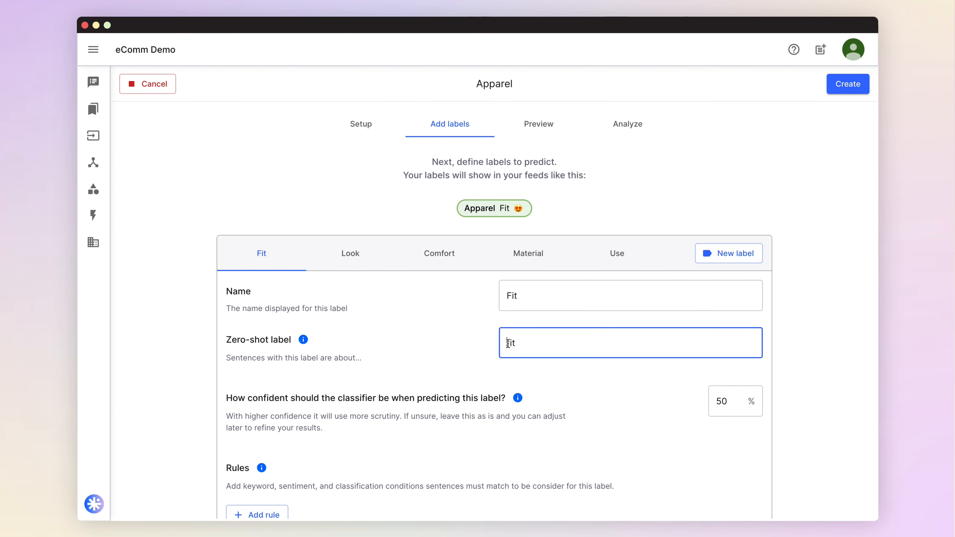
text(size &)
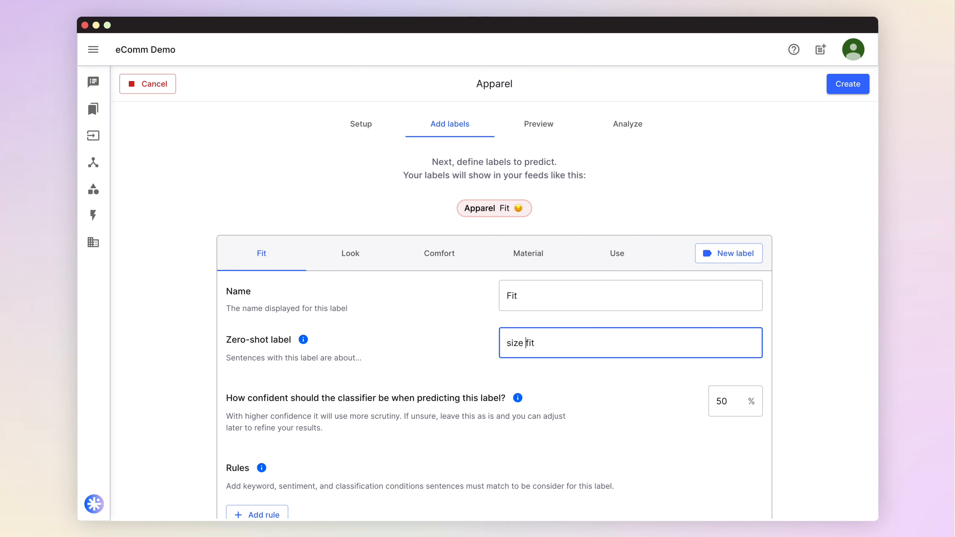
Reclassify the sample text in the preview and show its scores for each label
click(534, 128)
click(717, 354)
click(260, 391)
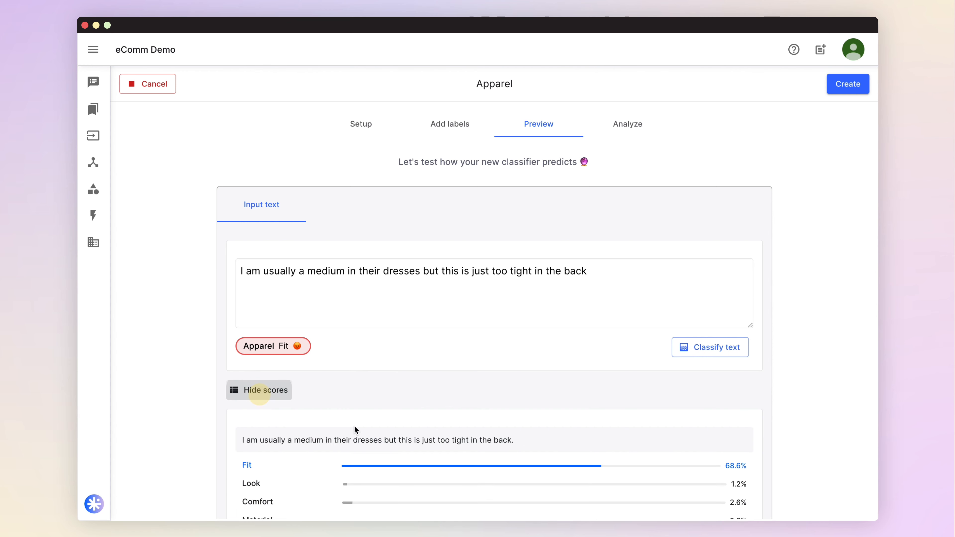
Classify "It is plenty roomy, even a little loose with just street clothes beneath so a sweater layer won't be a problem." in the preview
scroll(378, 433, down, 4)
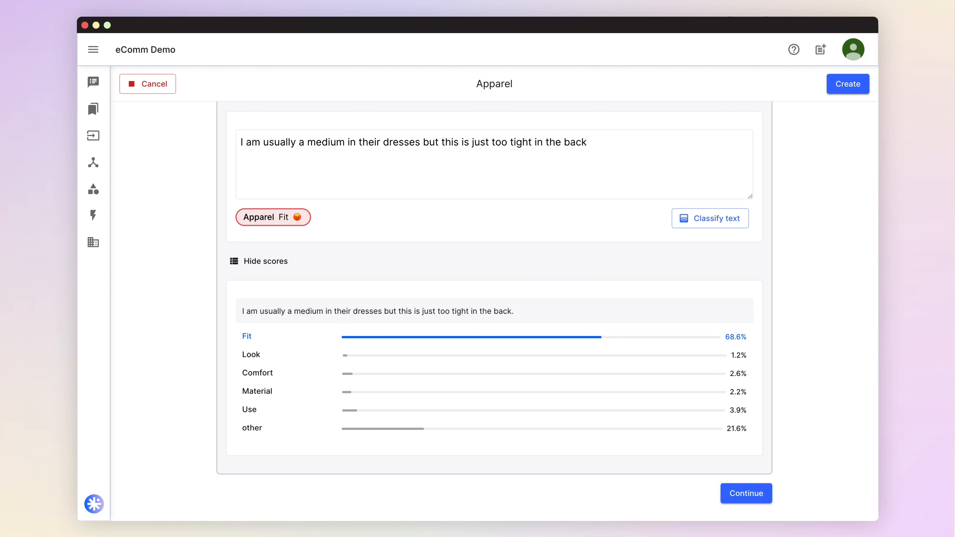
triple_click(396, 192)
text(It is plenty roomy, even a little loose with just street clothes beneath so a sweater layer won't be a problem.)
click(716, 222)
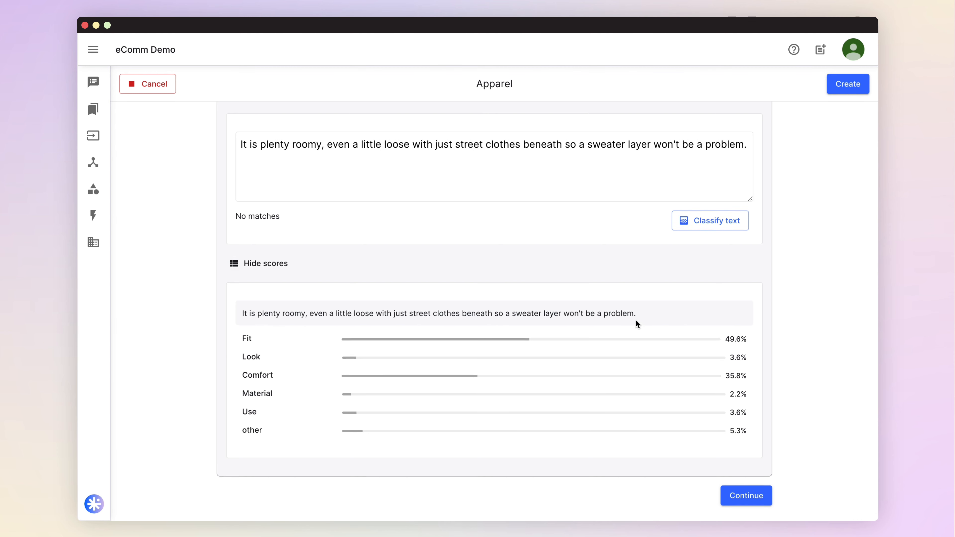
Return to the label definitions and set the Fit label's prediction confidence to 35%
scroll(635, 324, up, 4)
click(440, 128)
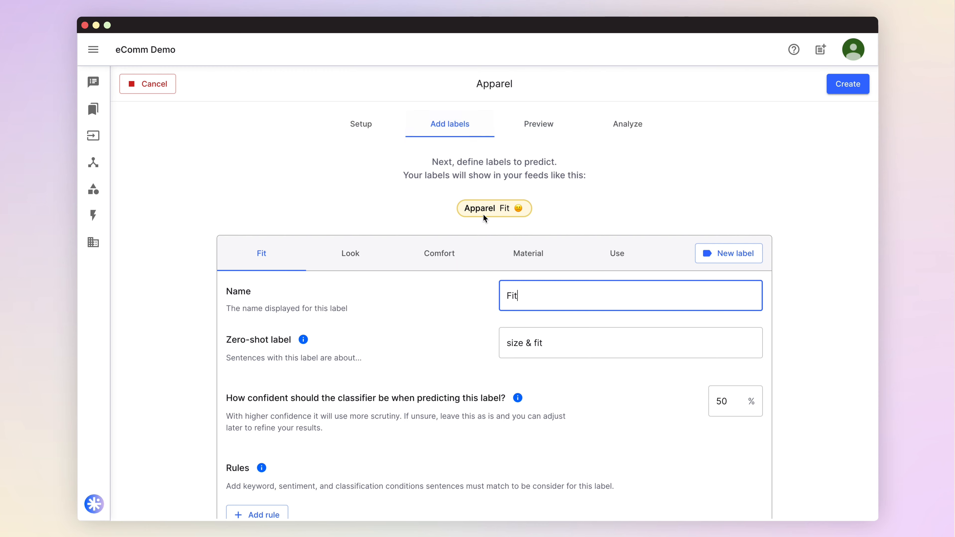
scroll(483, 216, down, 3)
double_click(721, 284)
text(35)
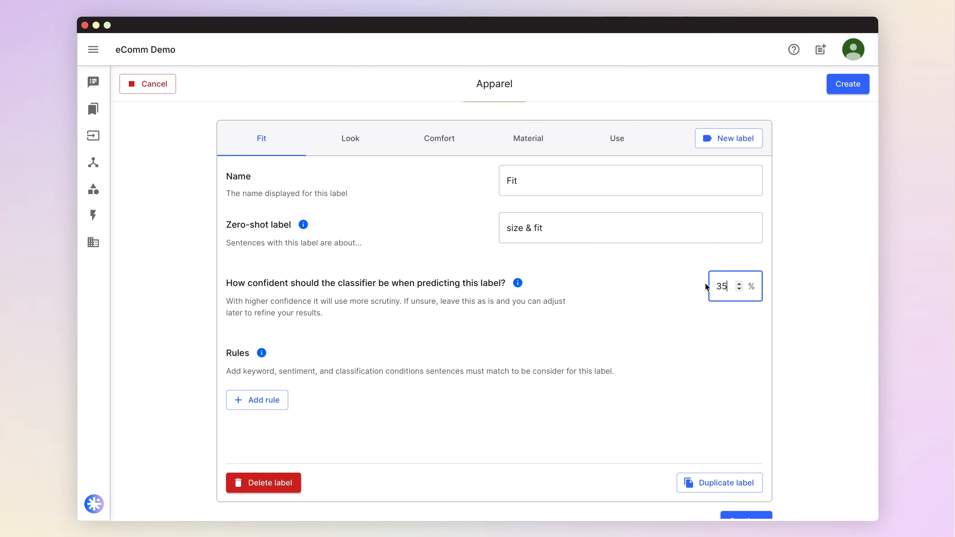
Set the prediction confidence of the Look and Comfort labels to 35% each
click(361, 147)
click(727, 284)
key(BackSpace)
key(BackSpace)
text(25)
click(439, 138)
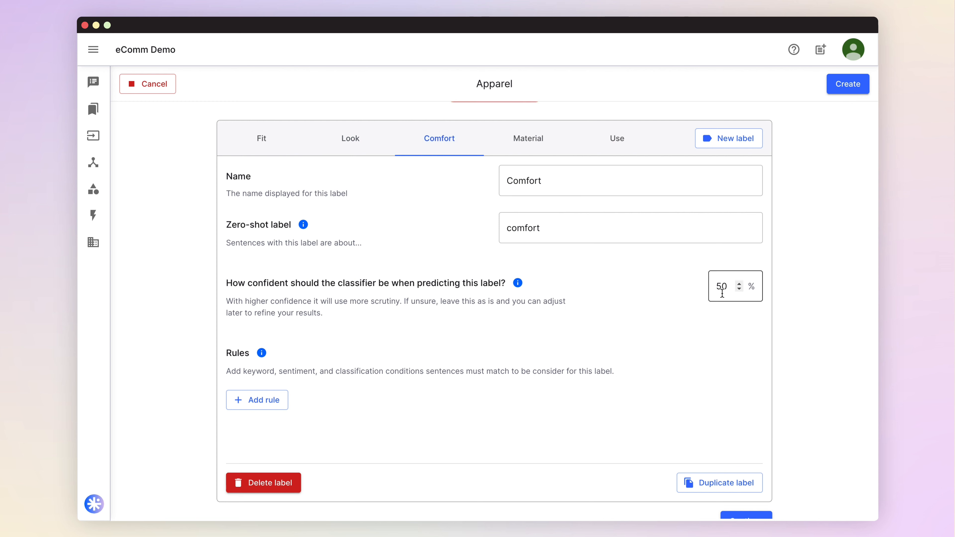
click(718, 287)
text(25)
Set the prediction confidence of the Material and Use labels to 35% each
click(526, 139)
click(719, 284)
text(25)
click(617, 138)
click(719, 286)
text(25)
Reclassify the roomy-fit sample text in the preview and show its scores for each label
scroll(666, 297, up, 3)
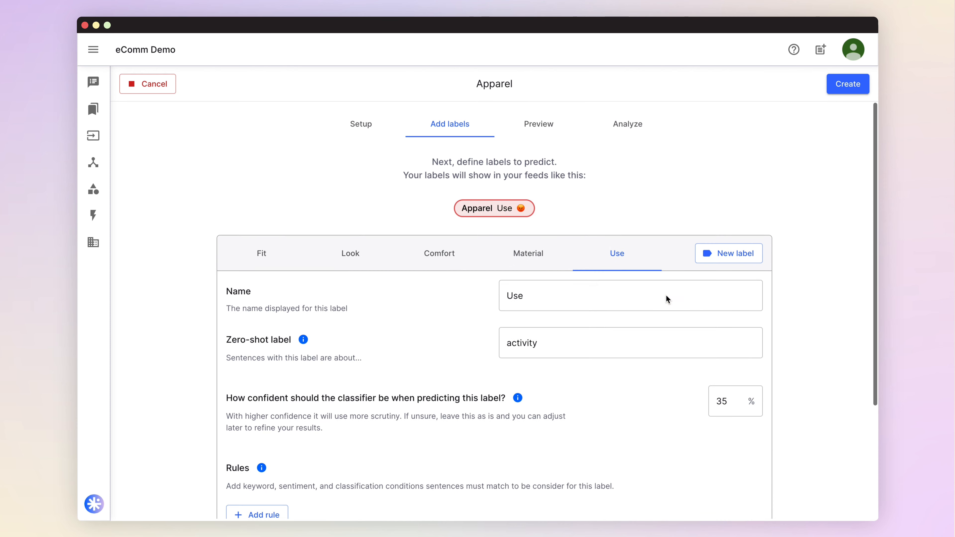
click(525, 125)
click(681, 347)
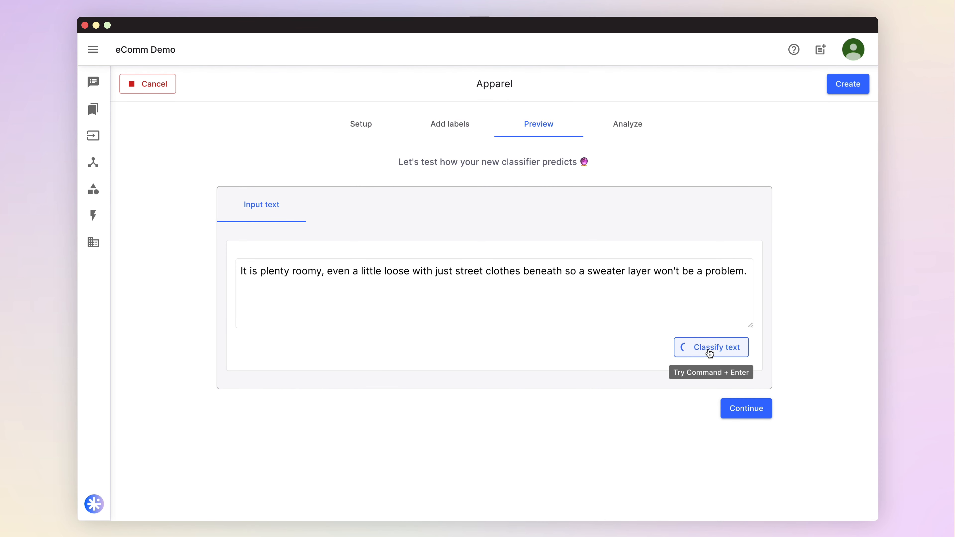
click(271, 391)
scroll(275, 397, down, 3)
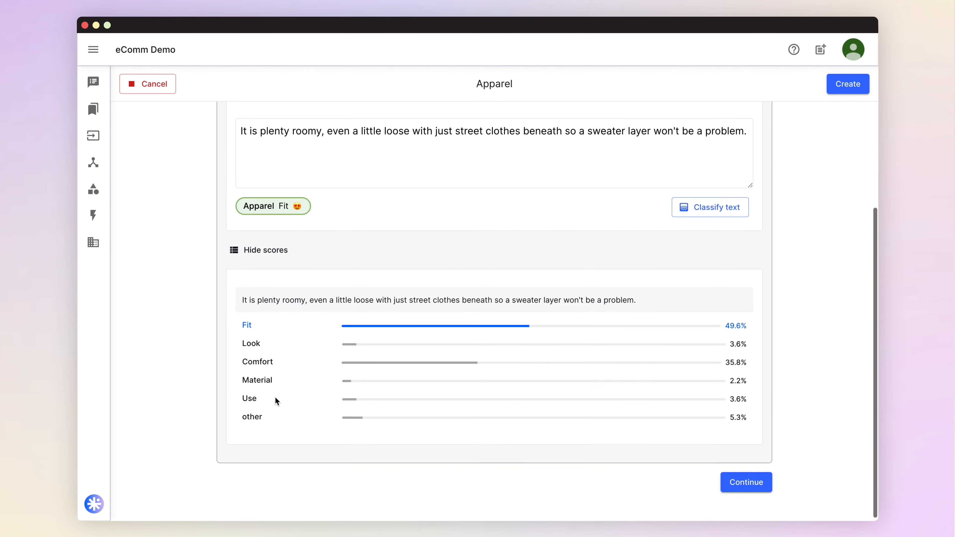
Classify "Decided to get this longer, neutral colored because it is stylish, waterproof and packable." in the preview
scroll(275, 395, up, 3)
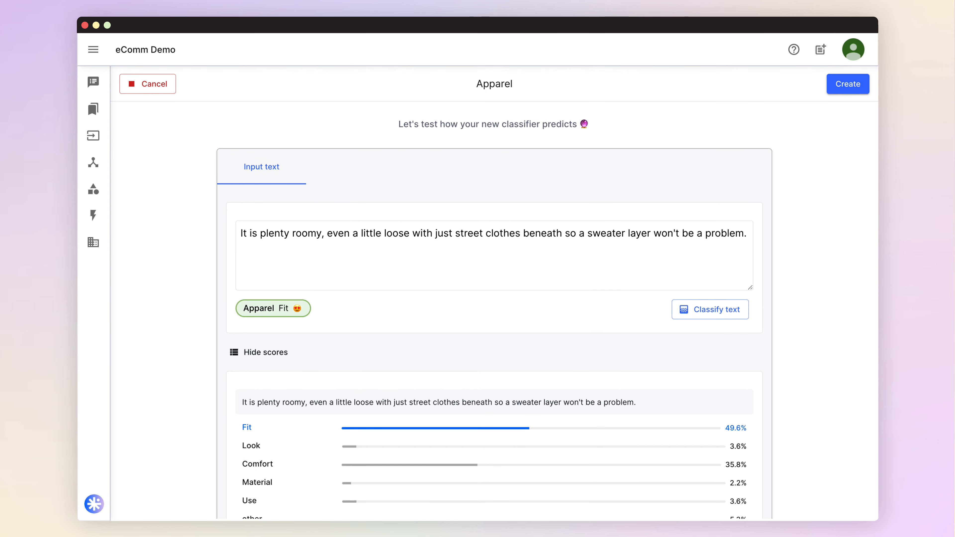
triple_click(448, 231)
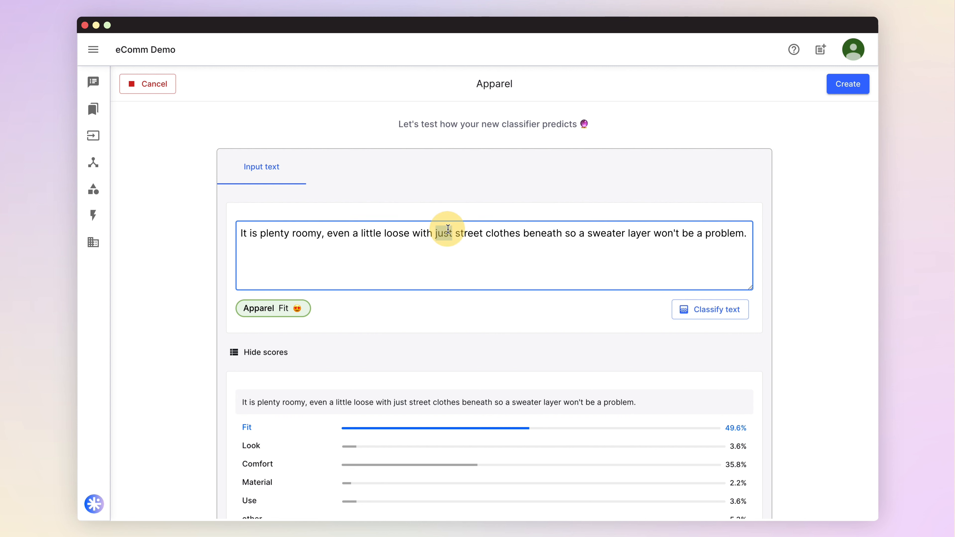
text(Decided to get this longer, neutral colored because it is stylish, waterproof and packable.)
click(722, 309)
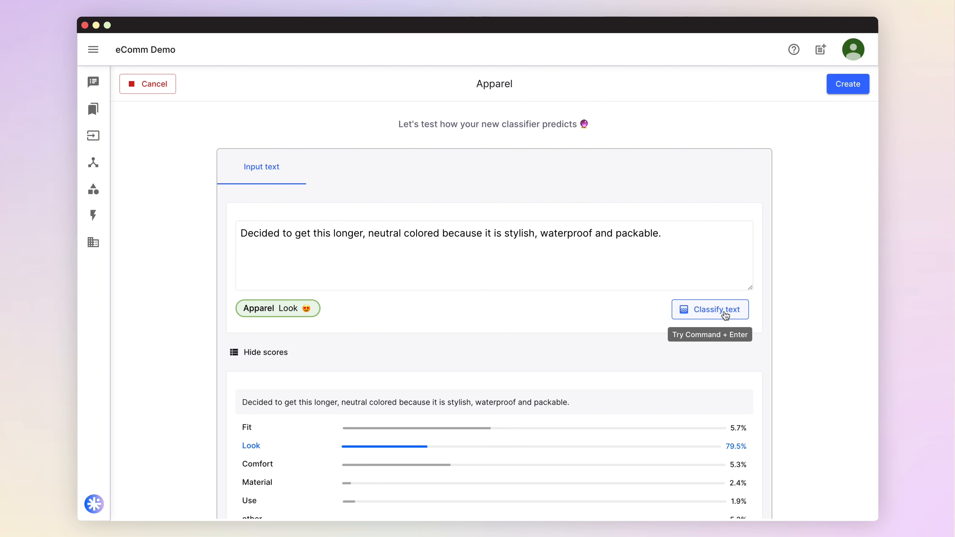
Classify the review from "Great lightweight, wicking shirt that keeps you cool" to "its fit is a little blocky." and examine both sentences' scores
scroll(530, 317, down, 2)
click(563, 189)
triple_click(564, 190)
text(Great lightweight, wicking shirt that keeps you cool and also can be warm in cooler weather. My main problem with it is the sleeve length is a little short for me, and its fit is a little blocky.)
click(720, 268)
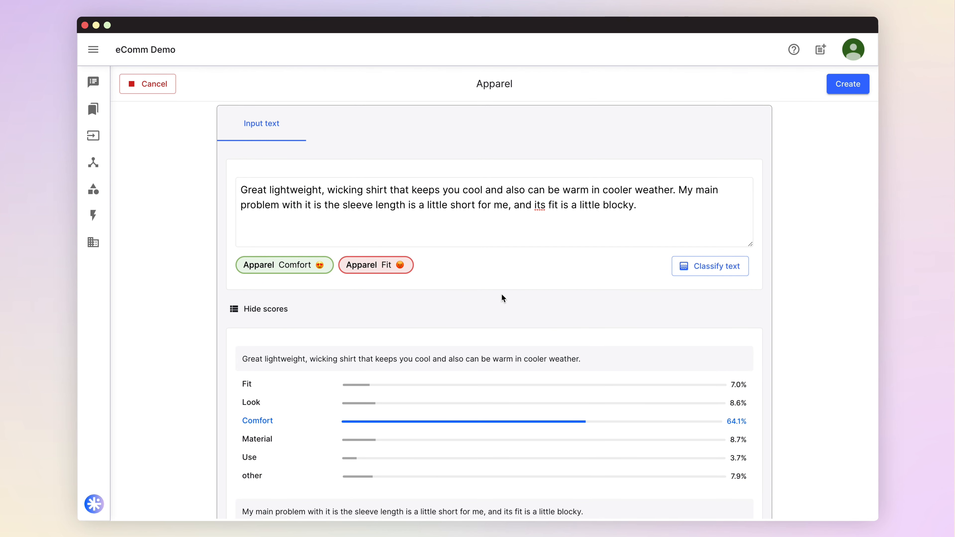
scroll(504, 295, down, 6)
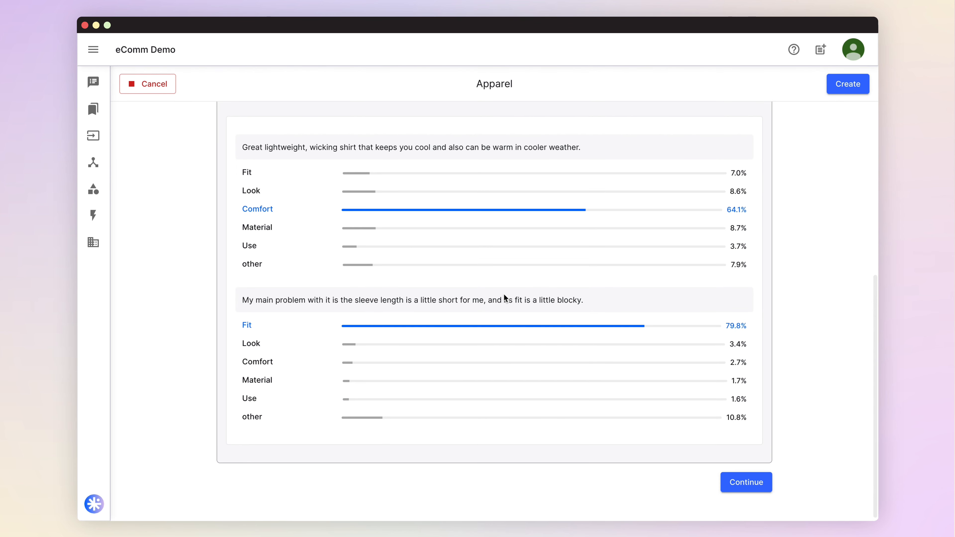
Classify the review from "The cut is much more slim than the old boxers" to "insanely comfortable." and examine both sentences' scores
scroll(503, 293, up, 6)
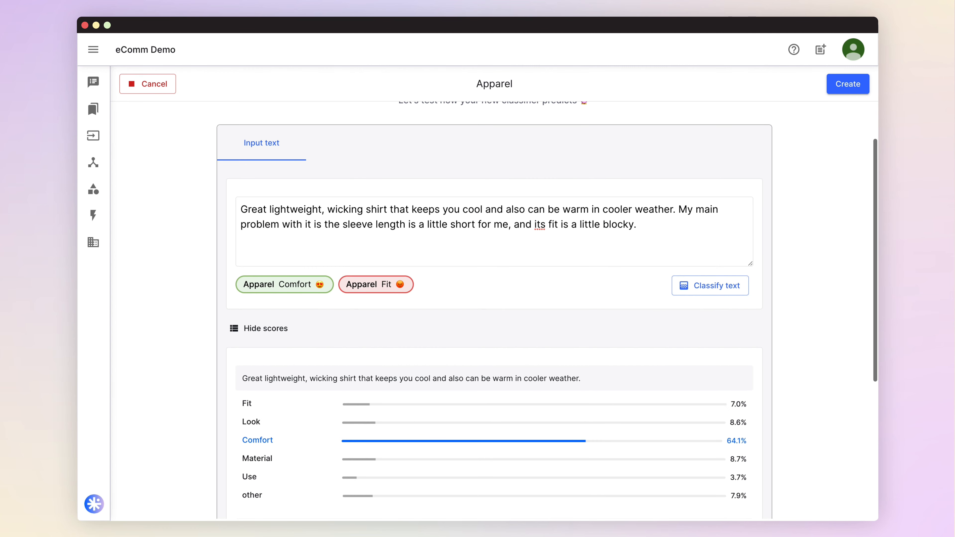
triple_click(552, 210)
text(The cut is much more slim than the old boxers, which is great, as I found the old style boxers too baggy and loose. These keep me dry no matter the activity, they don’t bunch or ride up, and are insanely comfortable.)
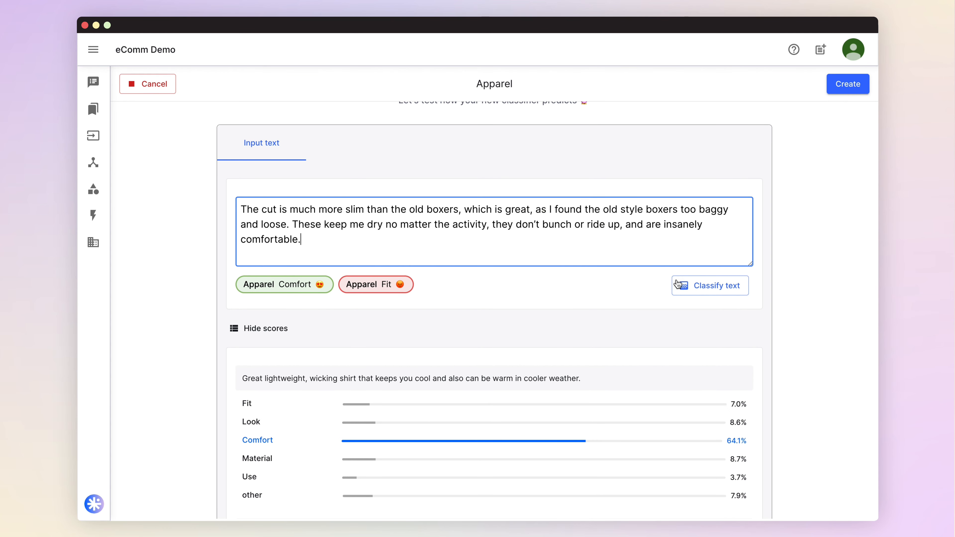
click(699, 287)
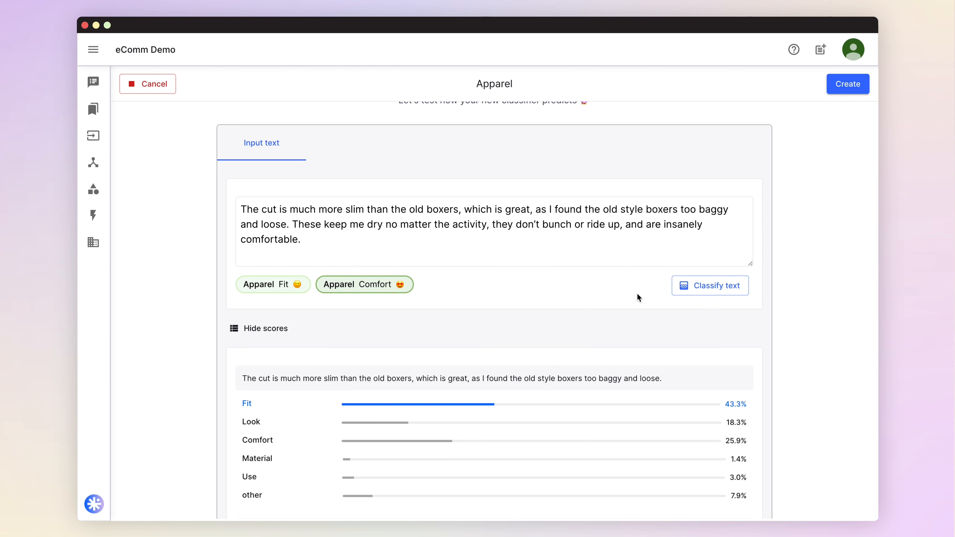
scroll(605, 310, down, 6)
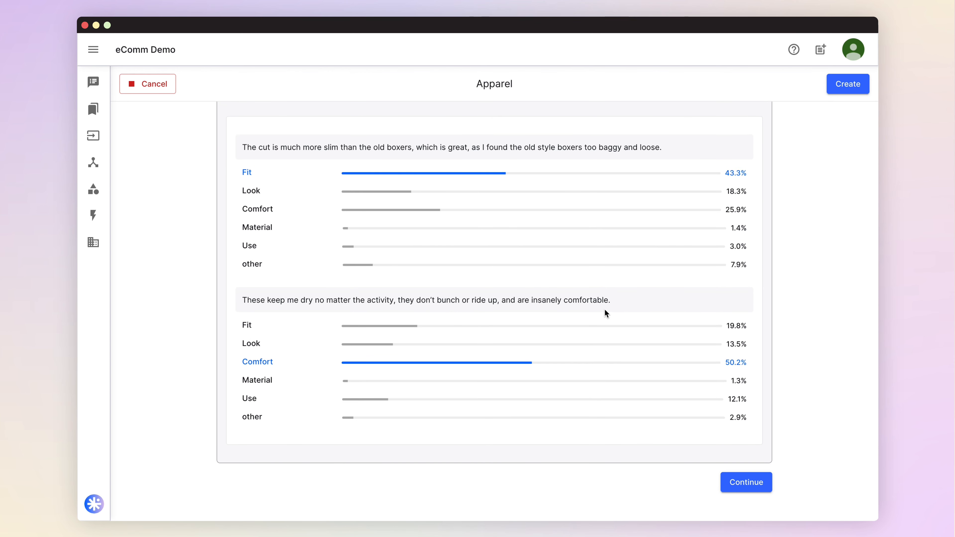
Continue to the analysis stage and select all sources for analyzing old text with the classifier
scroll(604, 309, up, 1)
click(746, 491)
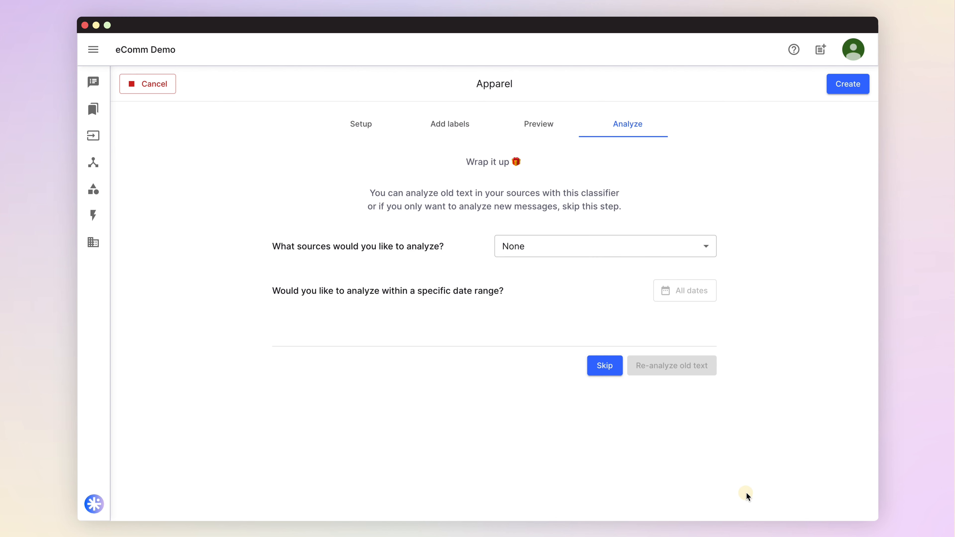
click(570, 247)
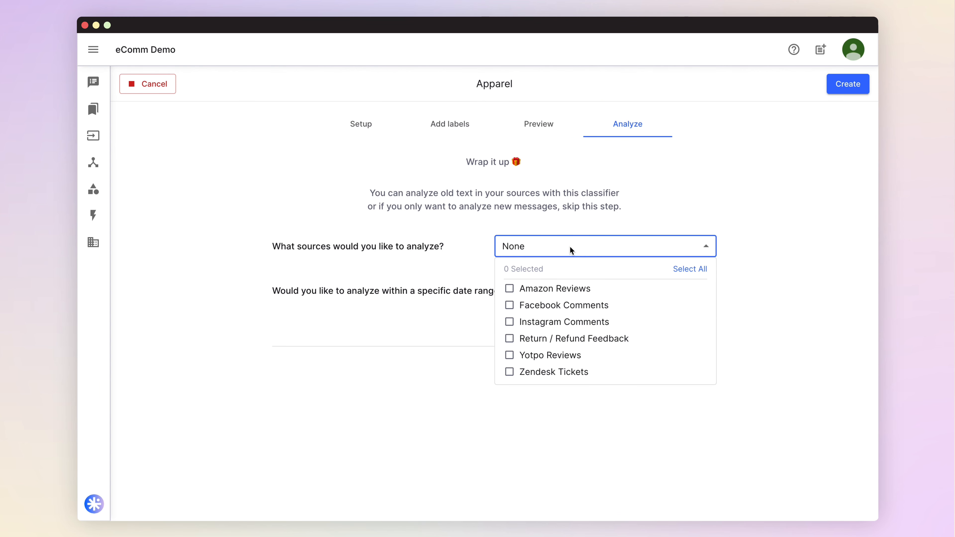
click(688, 269)
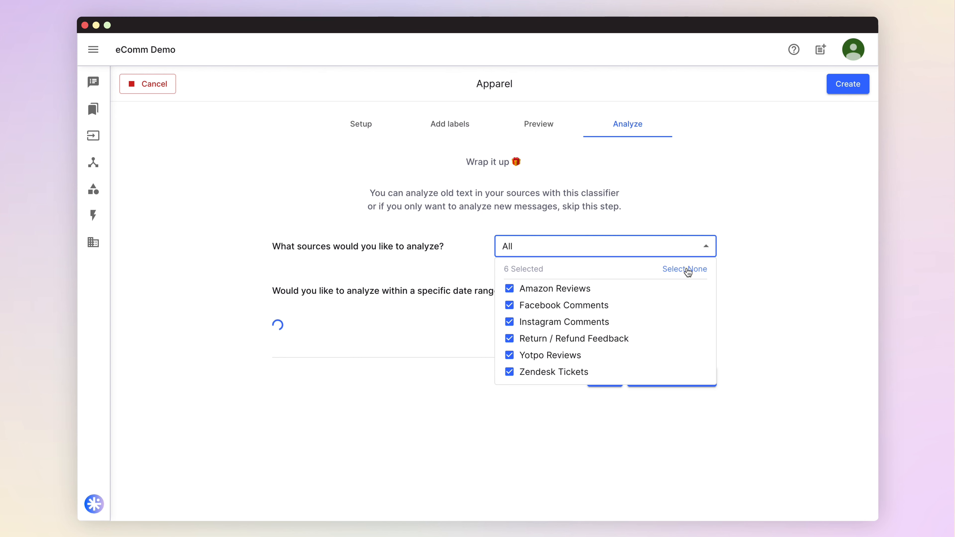
click(668, 248)
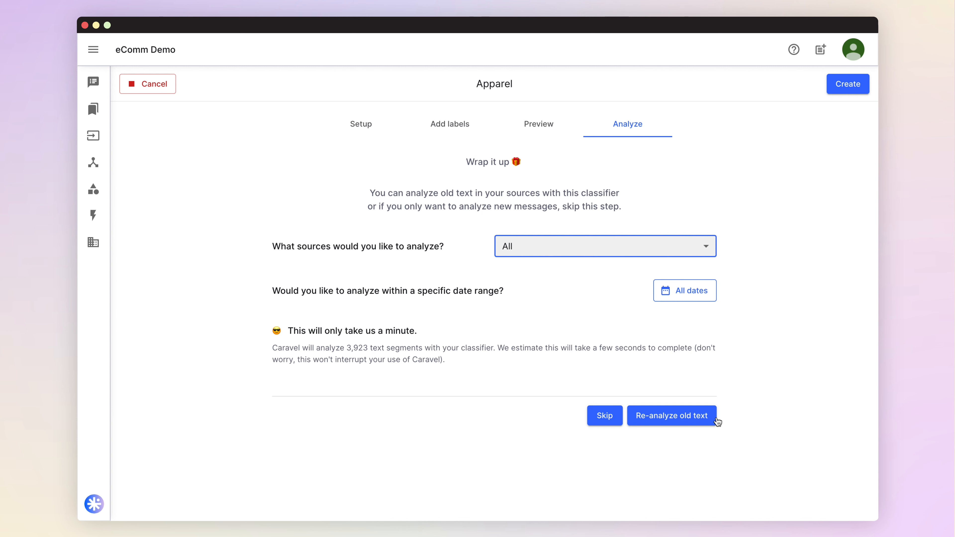